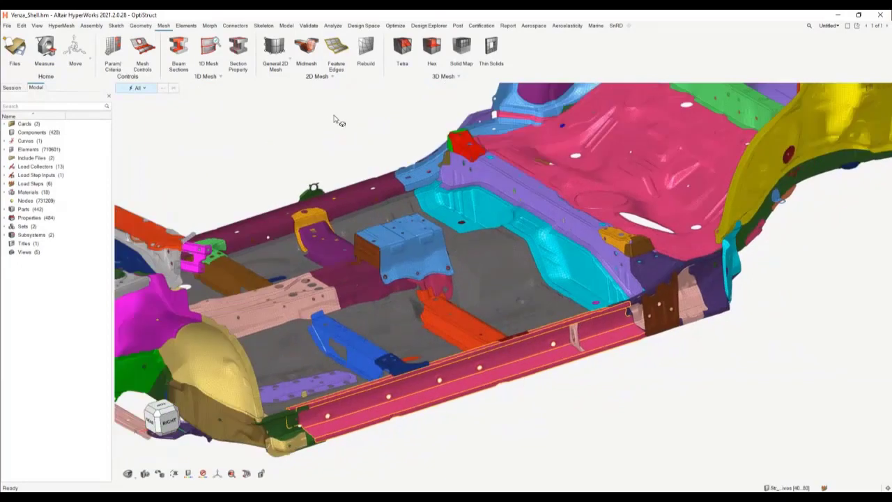
Step: Start the Bulkhead tool in single-wall mode and select all elements of the long pink side sill
{"action": "left_click", "coordinate": [323, 77]}
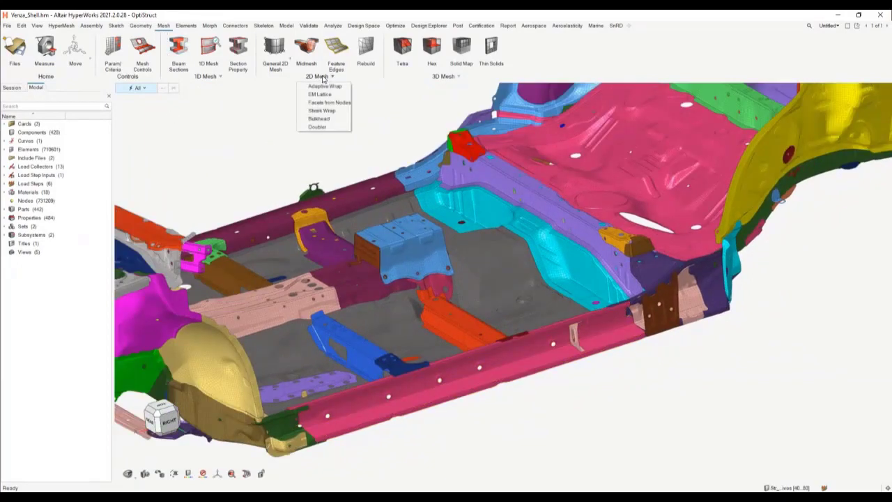
{"action": "left_click", "coordinate": [330, 123]}
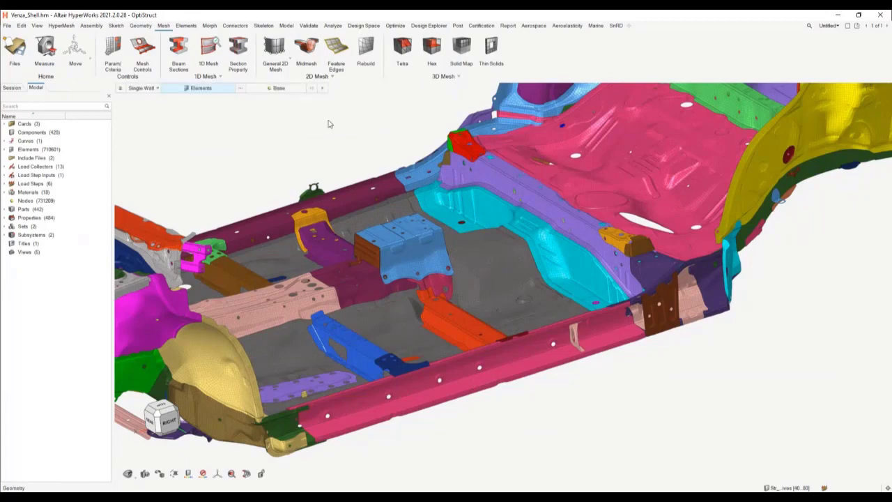
{"action": "left_click", "coordinate": [119, 88]}
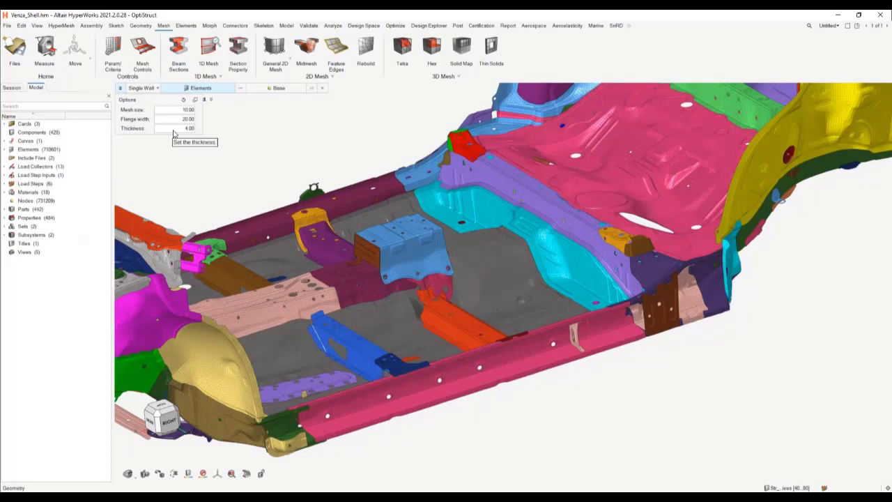
{"action": "left_click", "coordinate": [213, 154]}
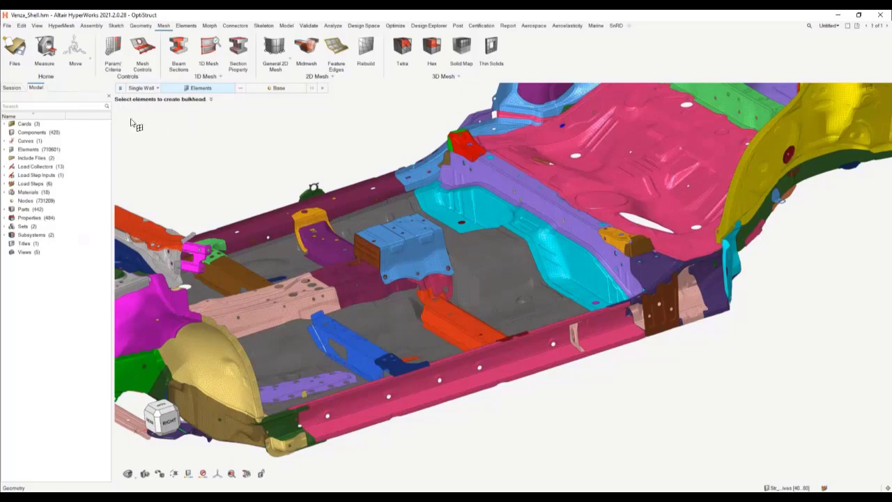
{"action": "key", "text": "space"}
{"action": "left_click", "coordinate": [493, 382]}
{"action": "left_click", "coordinate": [269, 221]}
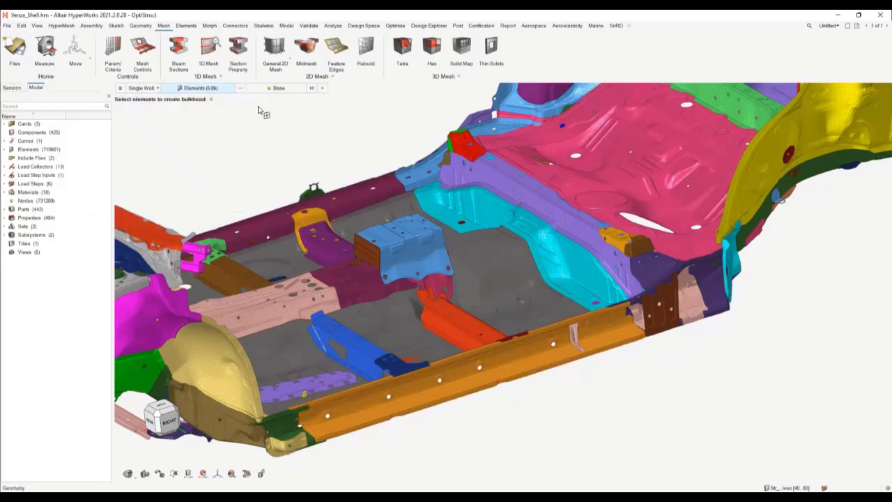
Step: Pick the bulkhead's base node on the sill's inner wall near the end of the orange cross member
{"action": "left_click", "coordinate": [273, 90]}
{"action": "scroll", "coordinate": [531, 370], "scroll_direction": "up", "scroll_amount": 2}
{"action": "middle_click_drag", "start_coordinate": [466, 342], "coordinate": [484, 342]}
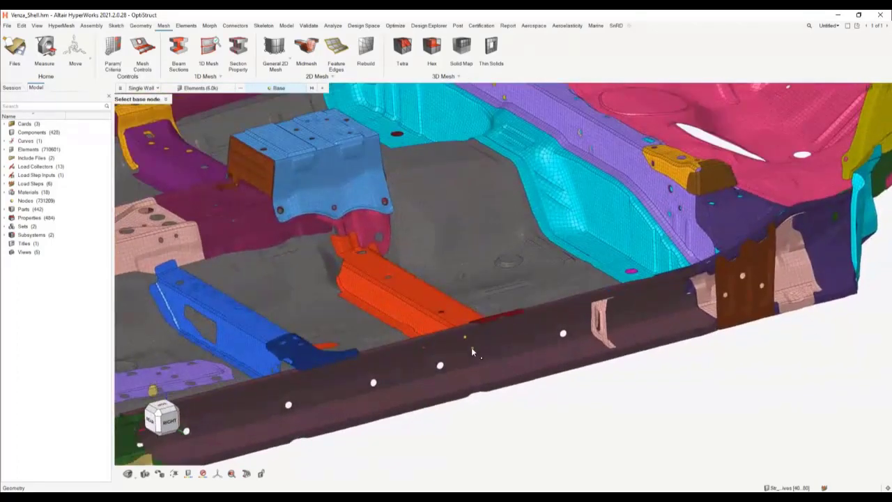
{"action": "scroll", "coordinate": [470, 350], "scroll_direction": "up", "scroll_amount": 2}
{"action": "left_click", "coordinate": [476, 336]}
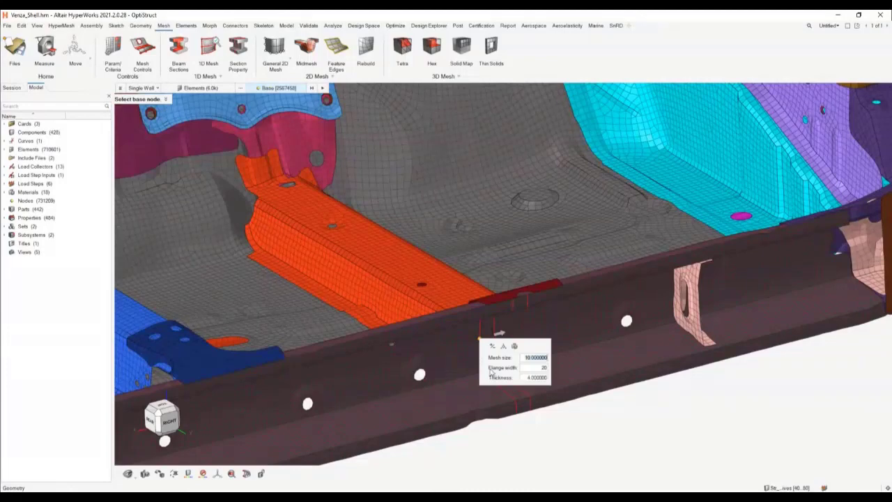
Step: Set the bulkhead's mesh size to 5 and its flange width to 25
{"action": "left_click_drag", "start_coordinate": [480, 360], "coordinate": [567, 388]}
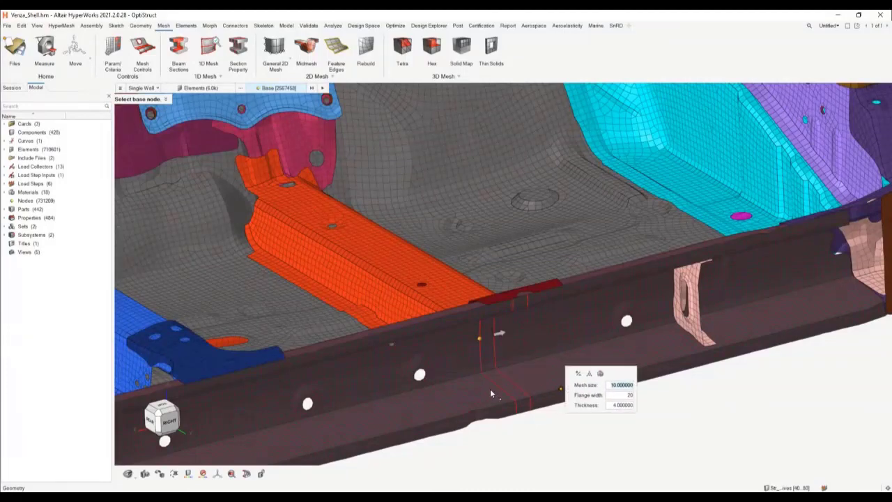
{"action": "type", "text": "5"}
{"action": "left_click", "coordinate": [630, 396]}
{"action": "type", "text": "25"}
Step: Assign the side sill's material to the bulkhead and create it
{"action": "left_click", "coordinate": [601, 374]}
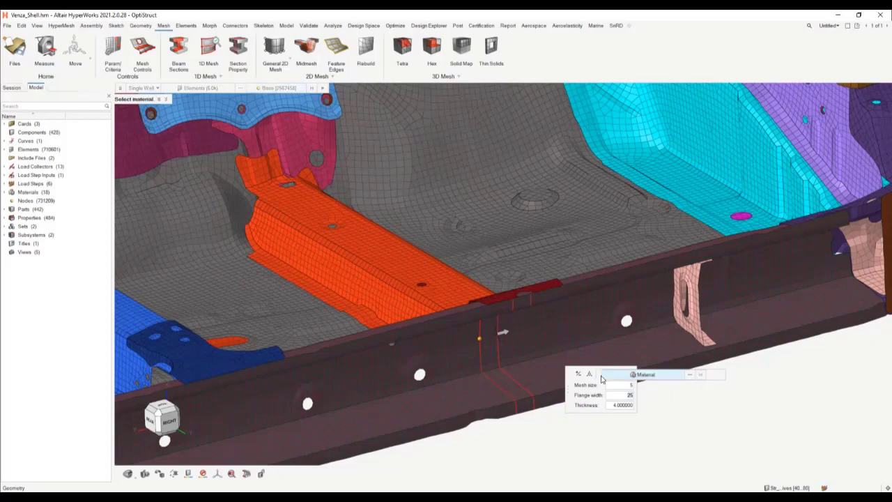
{"action": "left_click", "coordinate": [512, 311]}
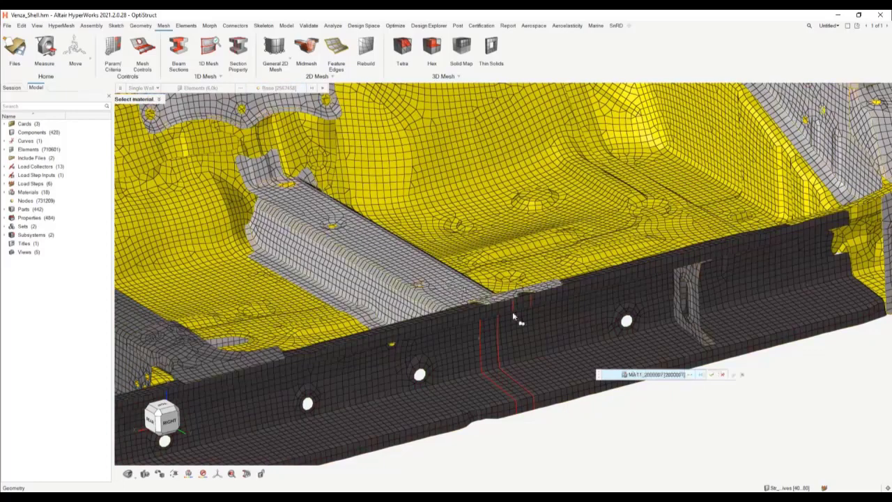
{"action": "left_click", "coordinate": [734, 376]}
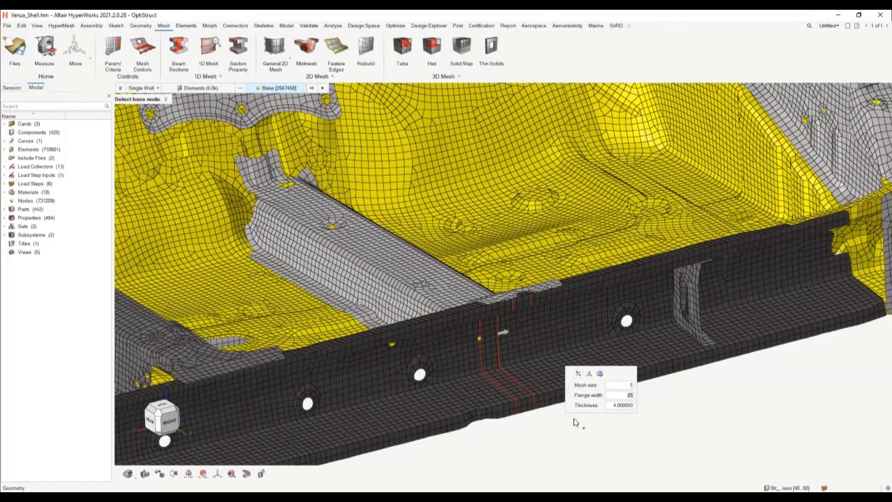
{"action": "left_click", "coordinate": [323, 89]}
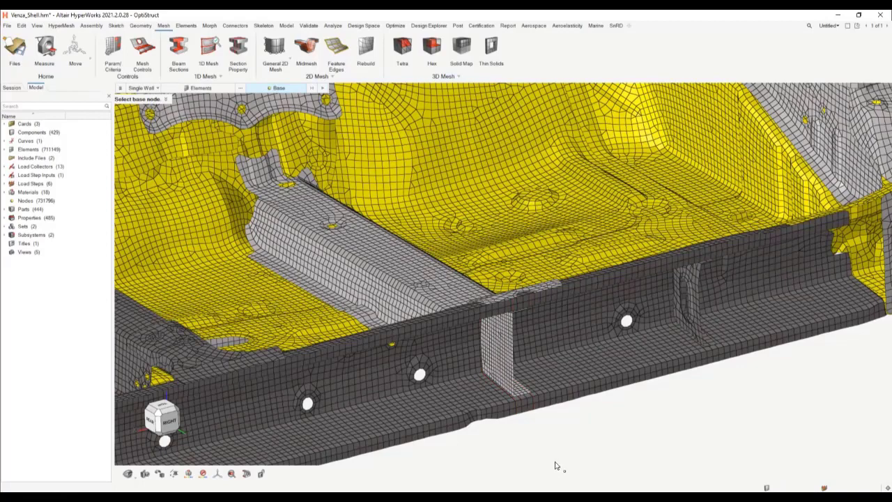
{"action": "key", "text": "Escape"}
Step: Examine the new bulkhead and its flanges inside the side sill from several angles
{"action": "scroll", "coordinate": [559, 437], "scroll_direction": "down", "scroll_amount": 2}
{"action": "middle_click_drag", "start_coordinate": [556, 434], "coordinate": [507, 431]}
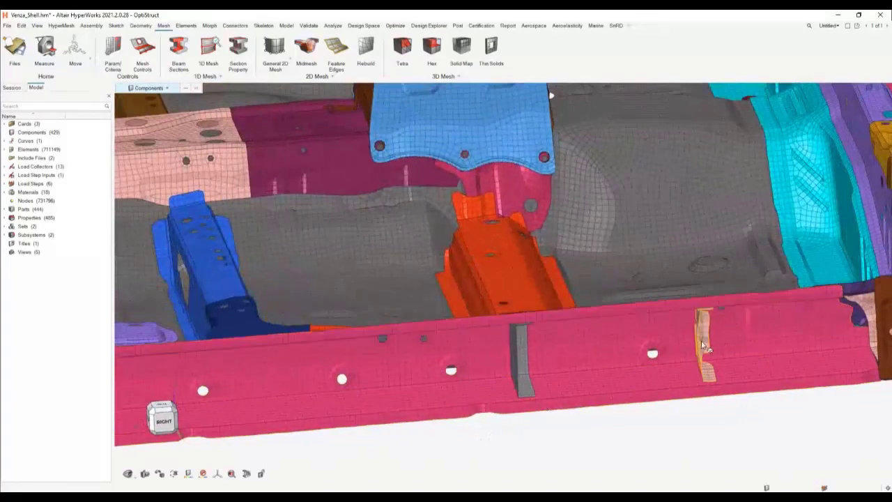
{"action": "middle_click_drag", "start_coordinate": [696, 358], "coordinate": [652, 362]}
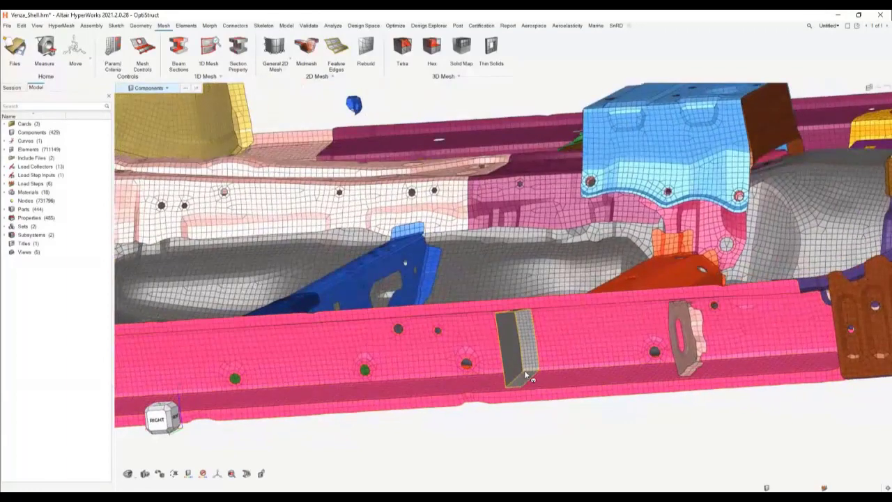
{"action": "middle_click_drag", "start_coordinate": [503, 415], "coordinate": [585, 330]}
{"action": "right_click_drag", "start_coordinate": [584, 328], "coordinate": [470, 347]}
{"action": "middle_click_drag", "start_coordinate": [471, 347], "coordinate": [532, 284]}
Step: Start the Doubler tool and select all elements of the green rear cross member by component
{"action": "scroll", "coordinate": [532, 286], "scroll_direction": "up", "scroll_amount": 4}
{"action": "right_click_drag", "start_coordinate": [530, 318], "coordinate": [518, 398]}
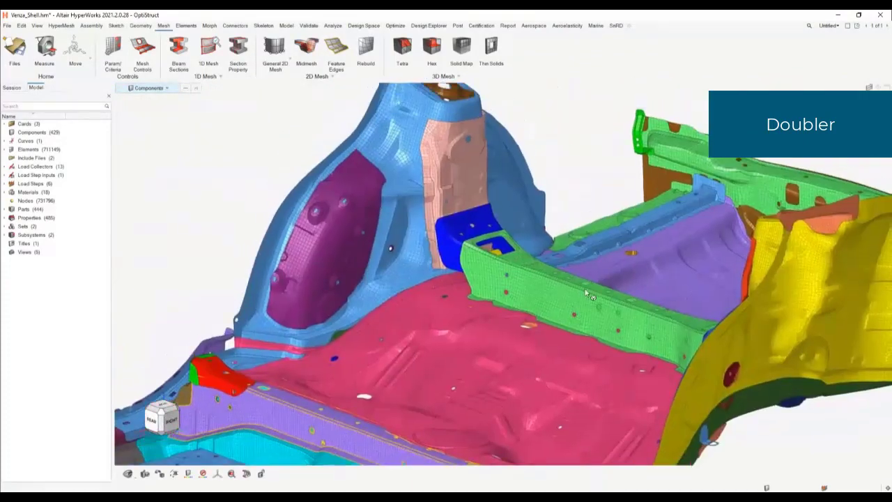
{"action": "scroll", "coordinate": [593, 312], "scroll_direction": "up", "scroll_amount": 3}
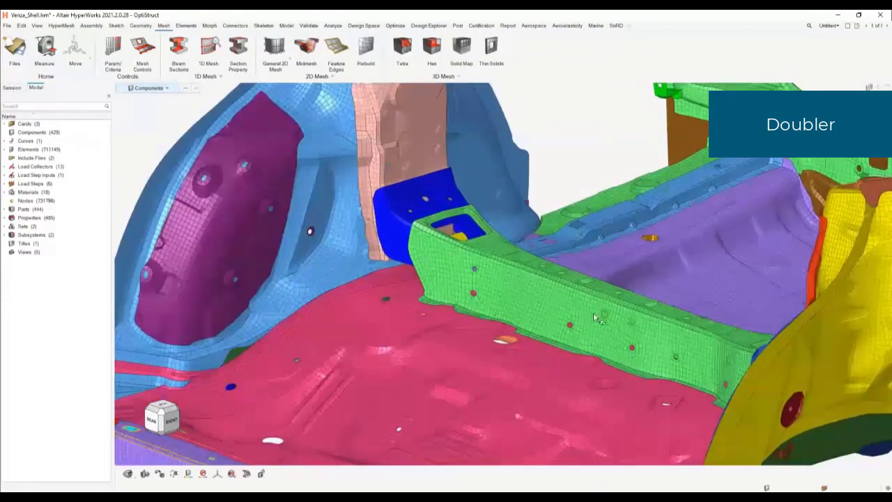
{"action": "left_click", "coordinate": [319, 77]}
{"action": "left_click", "coordinate": [318, 127]}
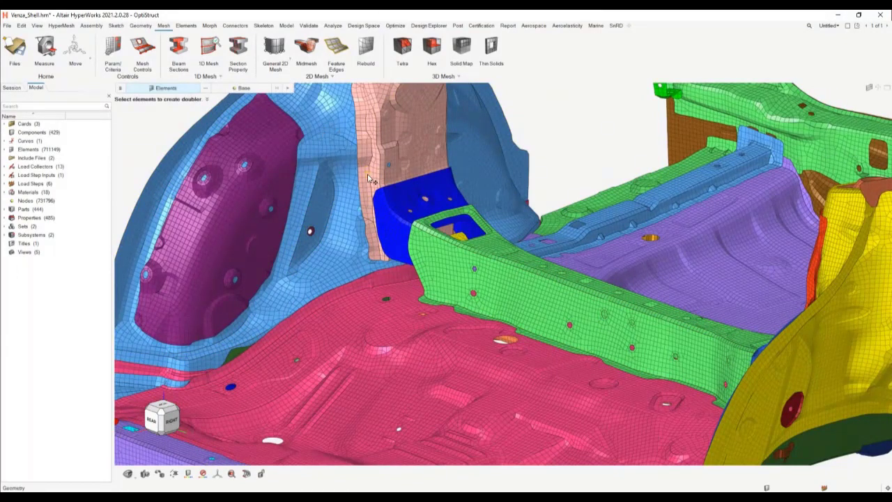
{"action": "scroll", "coordinate": [450, 270], "scroll_direction": "up", "scroll_amount": 3}
{"action": "key", "text": "space"}
{"action": "left_click", "coordinate": [573, 322]}
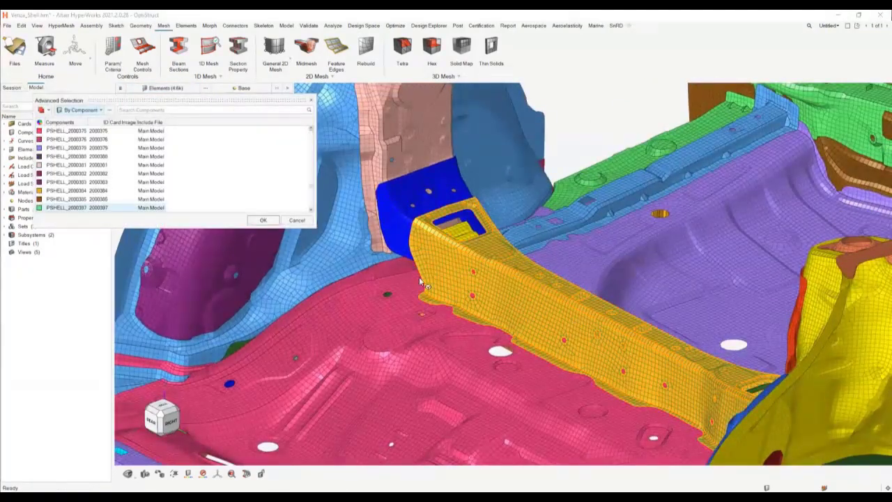
{"action": "left_click", "coordinate": [263, 219]}
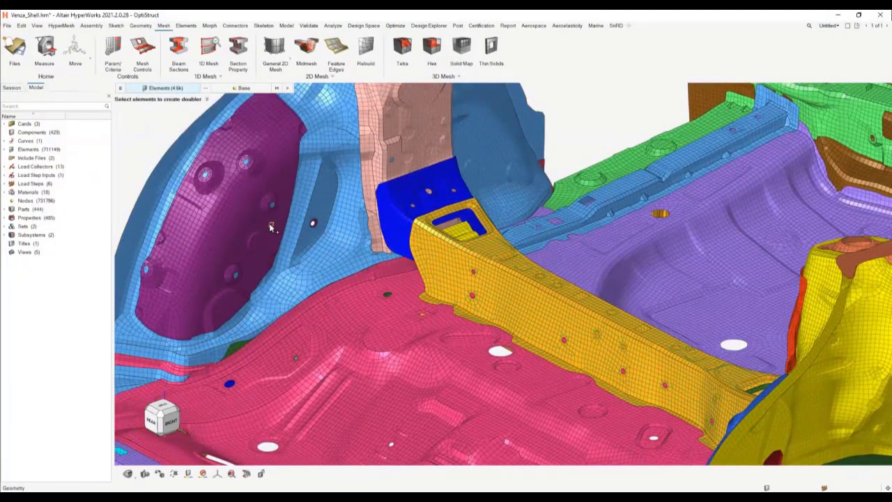
Step: Pick a base node on the cross member's upper face and set mesh size 5, flange width 25 and length 250
{"action": "left_click", "coordinate": [242, 89]}
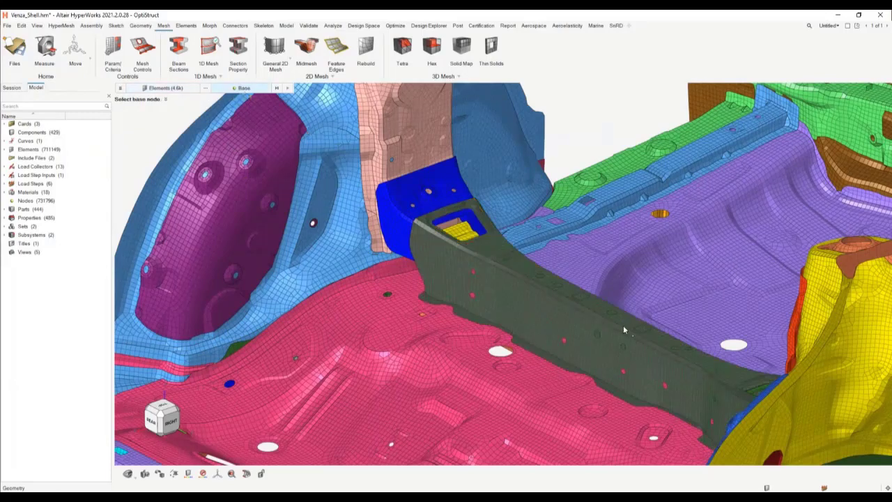
{"action": "left_click", "coordinate": [598, 304]}
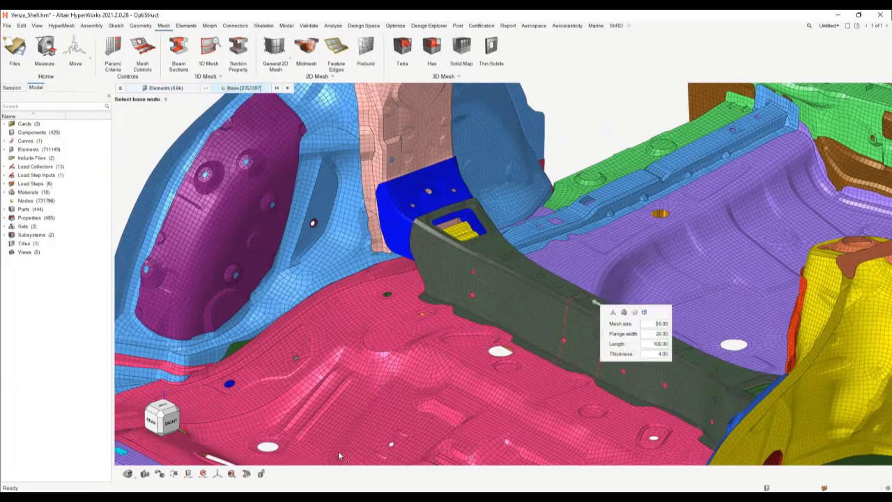
{"action": "left_click_drag", "start_coordinate": [600, 335], "coordinate": [360, 353]}
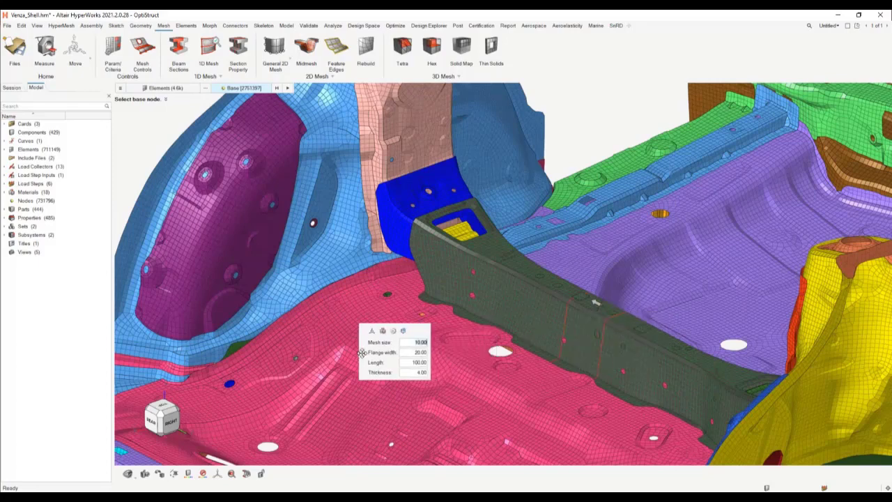
{"action": "type", "text": "5"}
{"action": "left_click", "coordinate": [418, 353]}
{"action": "type", "text": "2"}
{"action": "left_click", "coordinate": [416, 363]}
{"action": "type", "text": "250"}
{"action": "key", "text": "Return"}
Step: Assign the rear cross member's material to the doubler
{"action": "left_click", "coordinate": [383, 332]}
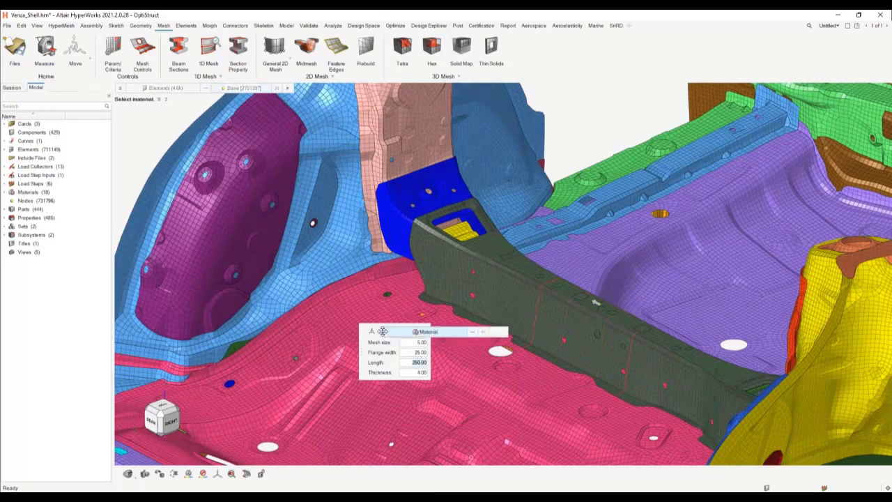
{"action": "left_click", "coordinate": [428, 332]}
{"action": "left_click", "coordinate": [474, 272]}
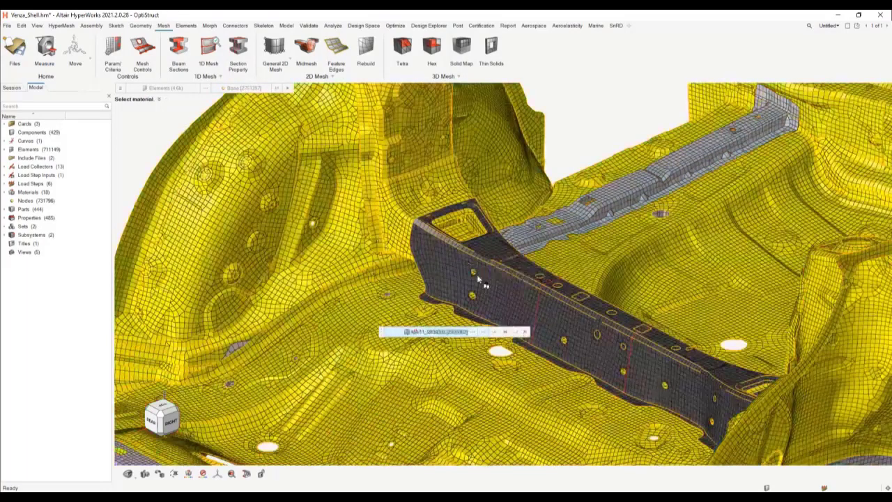
{"action": "left_click", "coordinate": [516, 332]}
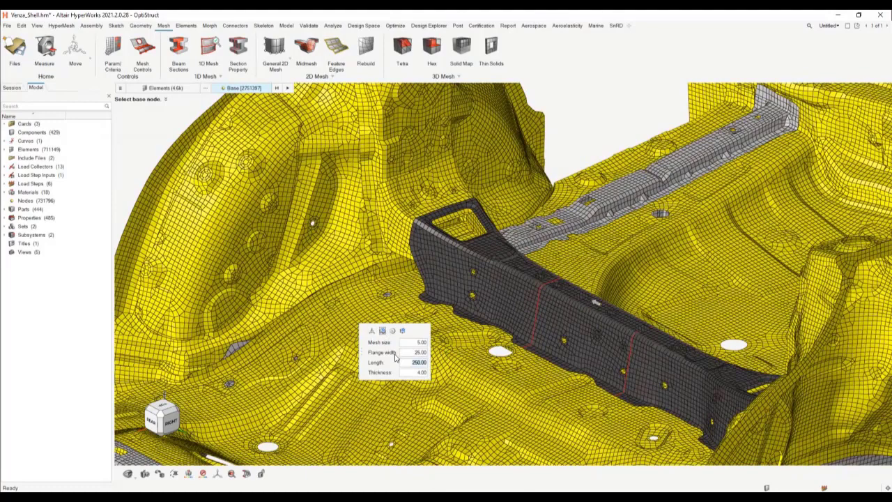
Step: Assign connectorcontrol1 as the doubler's connector control and create the doubler
{"action": "left_click", "coordinate": [393, 333]}
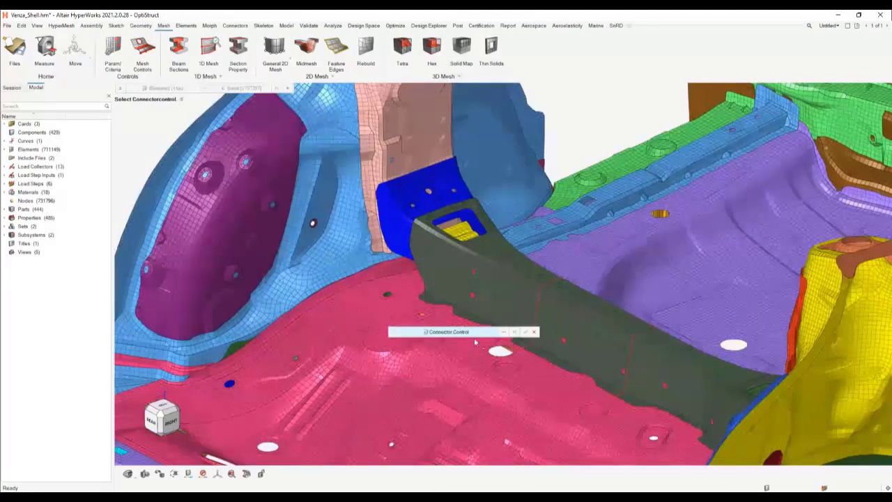
{"action": "left_click", "coordinate": [503, 332]}
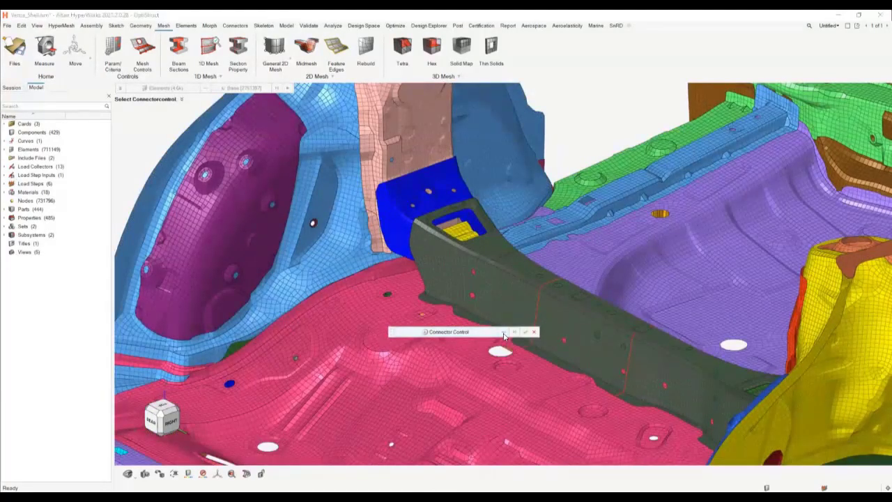
{"action": "left_click", "coordinate": [348, 373]}
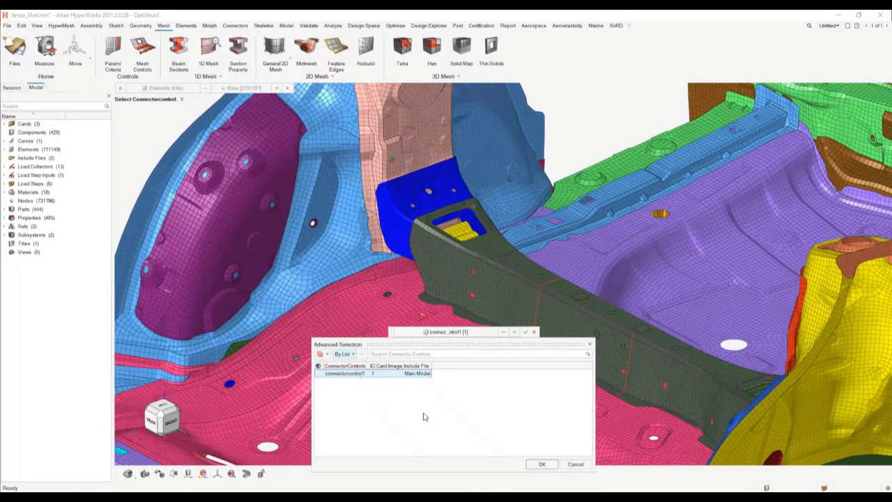
{"action": "left_click", "coordinate": [542, 464]}
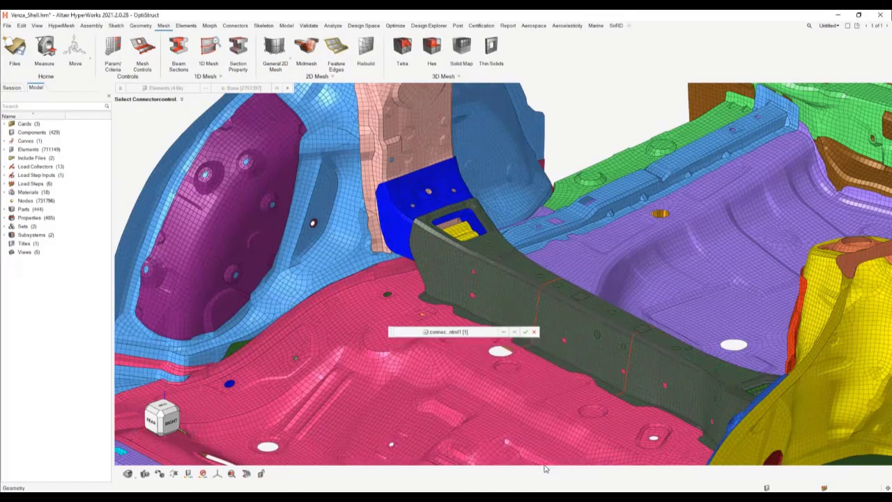
{"action": "left_click", "coordinate": [526, 332]}
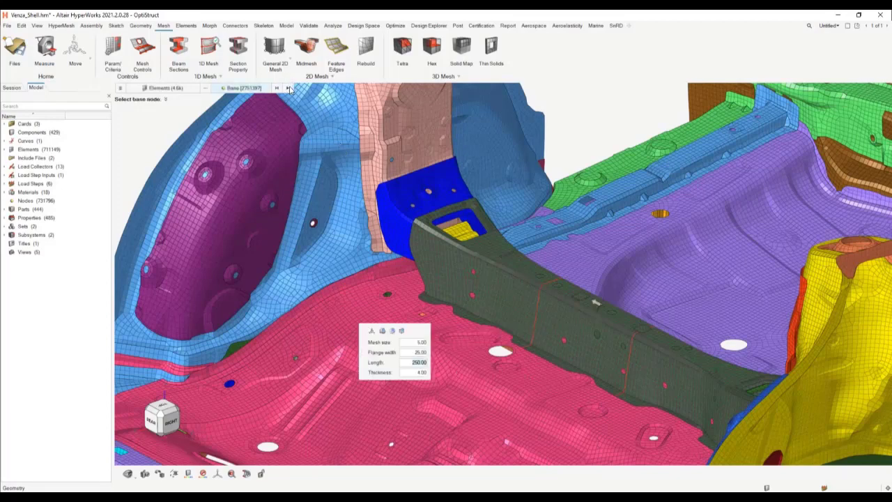
{"action": "left_click", "coordinate": [268, 216]}
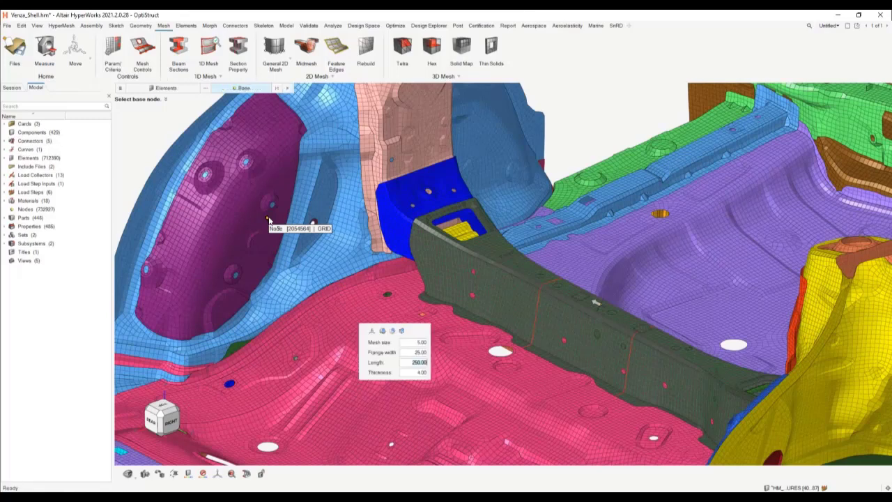
{"action": "key", "text": "Escape"}
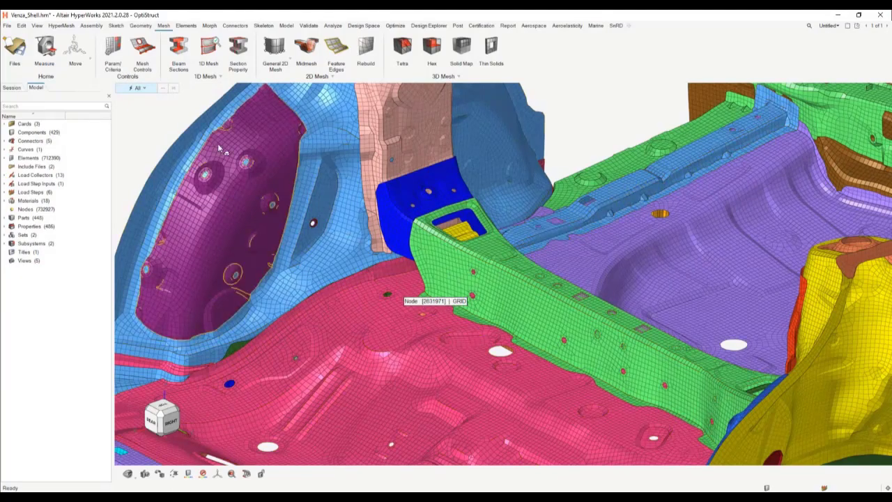
Step: Hide the green rear cross member and inspect the doubler with its connectors
{"action": "scroll", "coordinate": [596, 336], "scroll_direction": "up", "scroll_amount": 3}
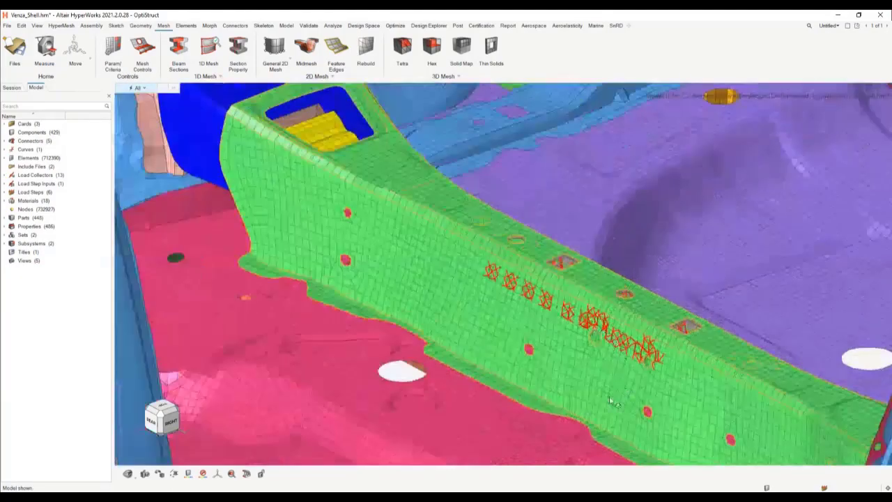
{"action": "middle_click_drag", "start_coordinate": [597, 337], "coordinate": [635, 375]}
{"action": "left_click", "coordinate": [703, 398]}
{"action": "key", "text": "h"}
{"action": "scroll", "coordinate": [672, 395], "scroll_direction": "down", "scroll_amount": 5}
{"action": "scroll", "coordinate": [635, 374], "scroll_direction": "up", "scroll_amount": 6}
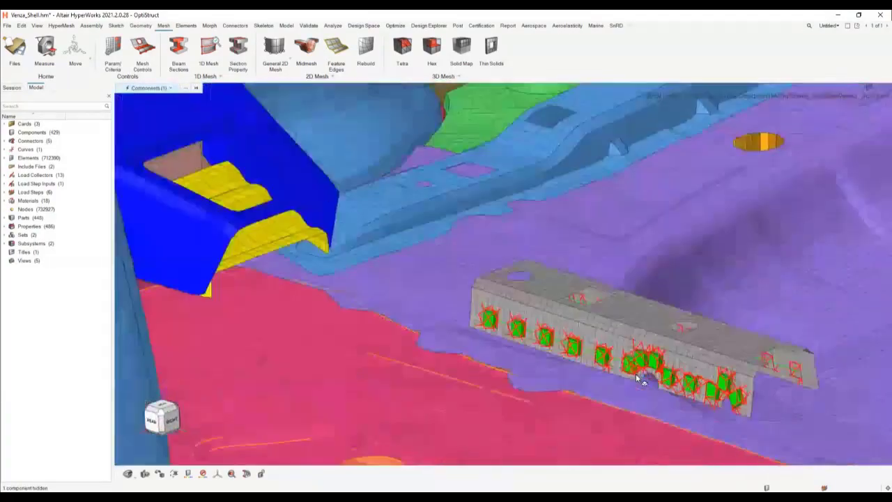
{"action": "scroll", "coordinate": [635, 375], "scroll_direction": "down", "scroll_amount": 6}
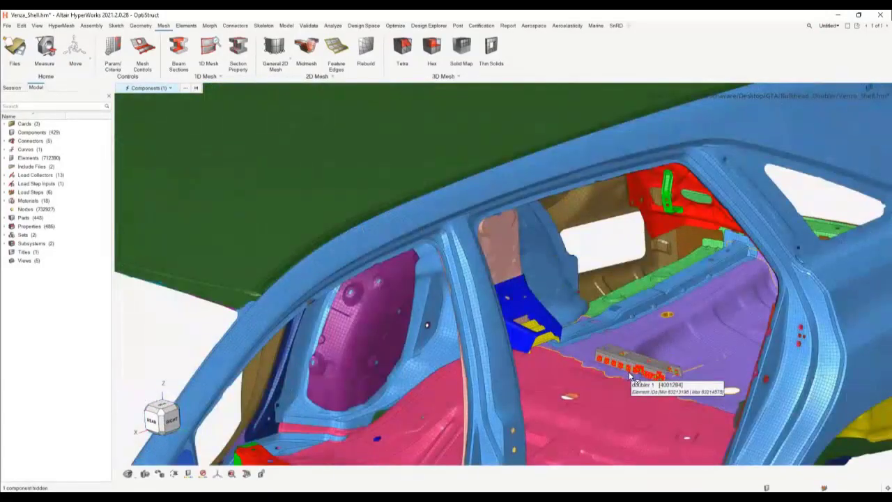
Step: Show the green rear cross member again and examine the doubler and its connectors through the member's holes and within the whole body
{"action": "left_click", "coordinate": [658, 360], "text": "shift"}
{"action": "scroll", "coordinate": [658, 359], "scroll_direction": "up", "scroll_amount": 6}
{"action": "middle_click_drag", "start_coordinate": [659, 359], "coordinate": [615, 392]}
{"action": "scroll", "coordinate": [699, 400], "scroll_direction": "up", "scroll_amount": 5}
{"action": "right_click_drag", "start_coordinate": [698, 401], "coordinate": [568, 308]}
{"action": "middle_click_drag", "start_coordinate": [568, 308], "coordinate": [568, 309]}
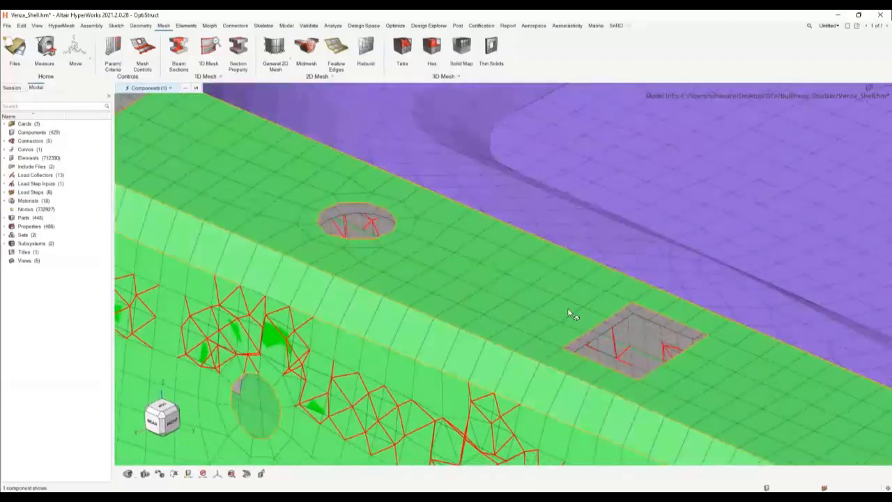
{"action": "scroll", "coordinate": [429, 273], "scroll_direction": "down", "scroll_amount": 5}
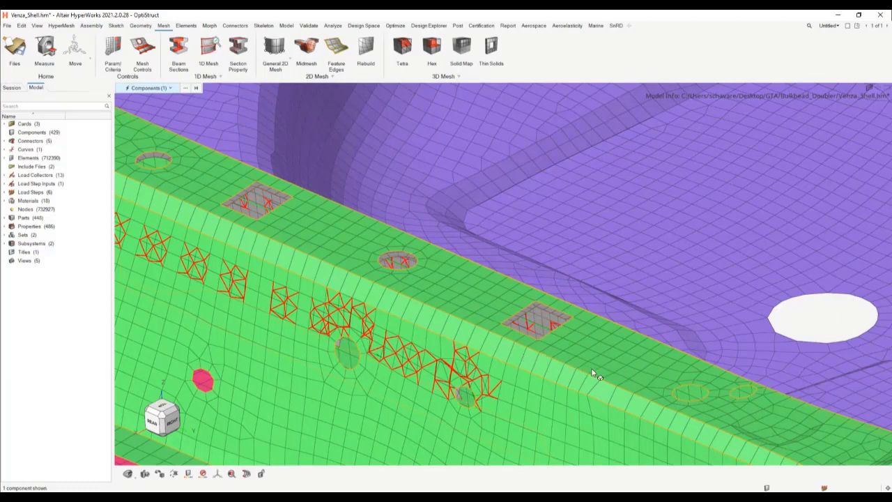
{"action": "mouse_move", "coordinate": [570, 360]}
{"action": "middle_mouse_down"}
{"action": "mouse_move", "coordinate": [598, 372]}
{"action": "mouse_move", "coordinate": [579, 365]}
{"action": "middle_mouse_up"}
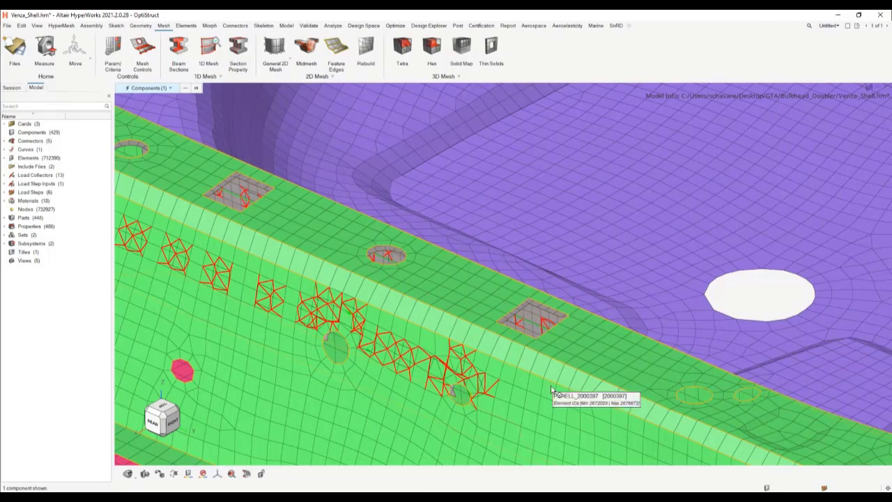
{"action": "middle_click_drag", "start_coordinate": [558, 395], "coordinate": [555, 383]}
{"action": "scroll", "coordinate": [557, 388], "scroll_direction": "down", "scroll_amount": 3}
{"action": "scroll", "coordinate": [557, 389], "scroll_direction": "up", "scroll_amount": 2}
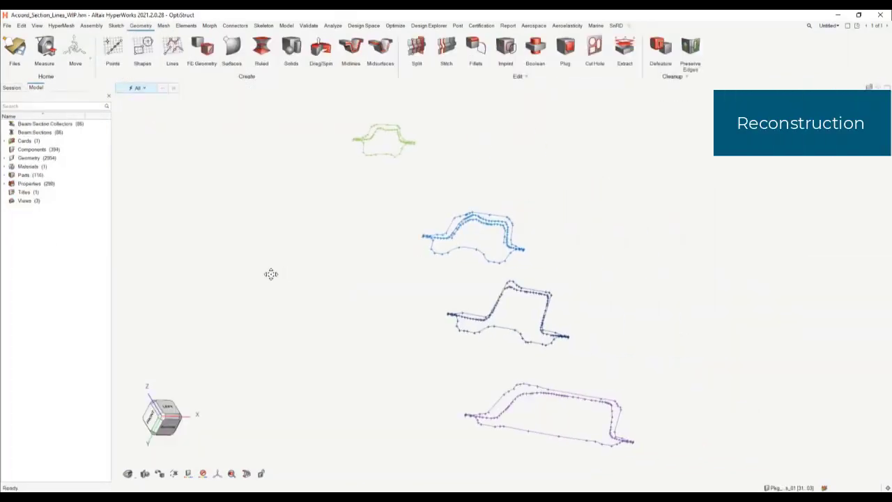
{"action": "mouse_move", "coordinate": [271, 274]}
{"action": "middle_mouse_down"}
{"action": "mouse_move", "coordinate": [263, 269]}
{"action": "mouse_move", "coordinate": [295, 268]}
{"action": "mouse_move", "coordinate": [285, 255]}
{"action": "mouse_move", "coordinate": [292, 261]}
{"action": "middle_mouse_up"}
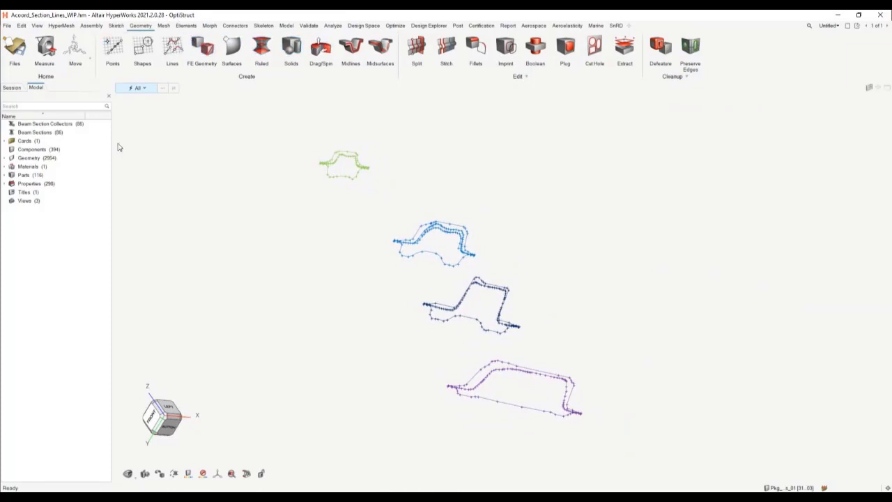
Step: Create a smooth ruled surface through the lower outlines of all four cross sections
{"action": "left_click", "coordinate": [261, 46]}
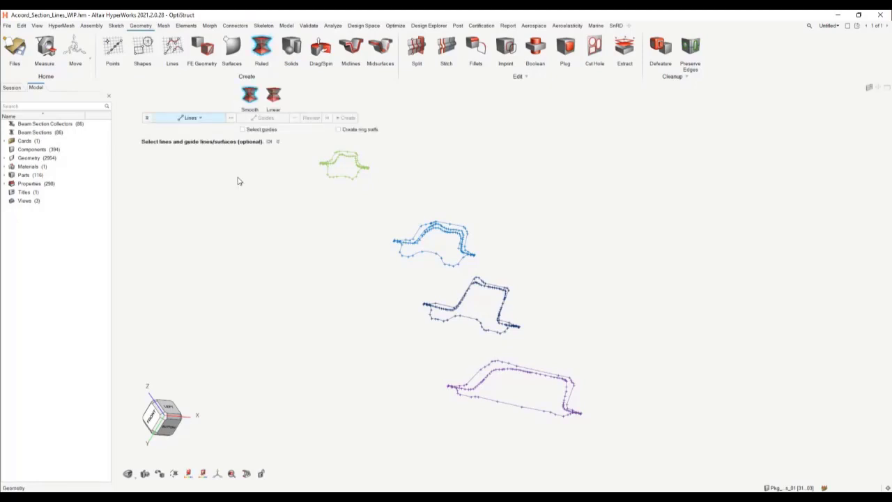
{"action": "left_click", "coordinate": [332, 179]}
{"action": "left_click", "coordinate": [418, 260]}
{"action": "left_click", "coordinate": [434, 313]}
{"action": "left_click", "coordinate": [478, 397]}
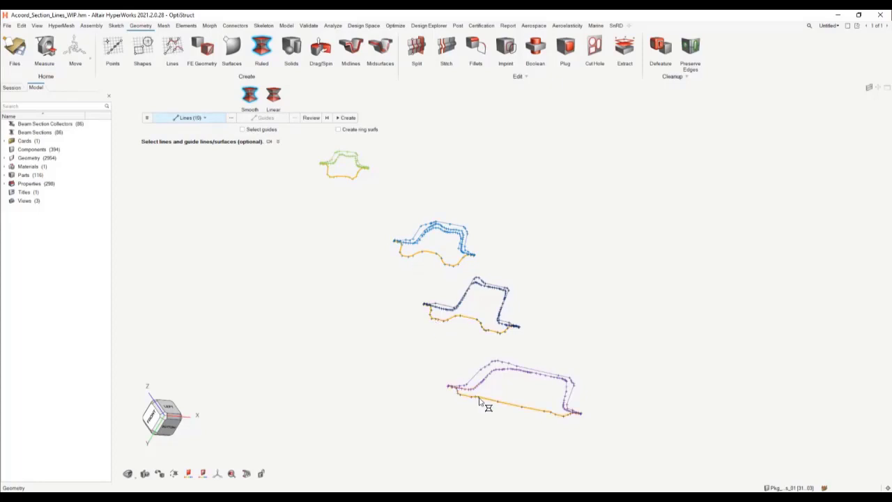
{"action": "left_click", "coordinate": [347, 117]}
Step: Create a second smooth ruled surface through the outermost upper outlines of the four cross sections and finish the Ruled command
{"action": "right_click_drag", "start_coordinate": [262, 305], "coordinate": [289, 342]}
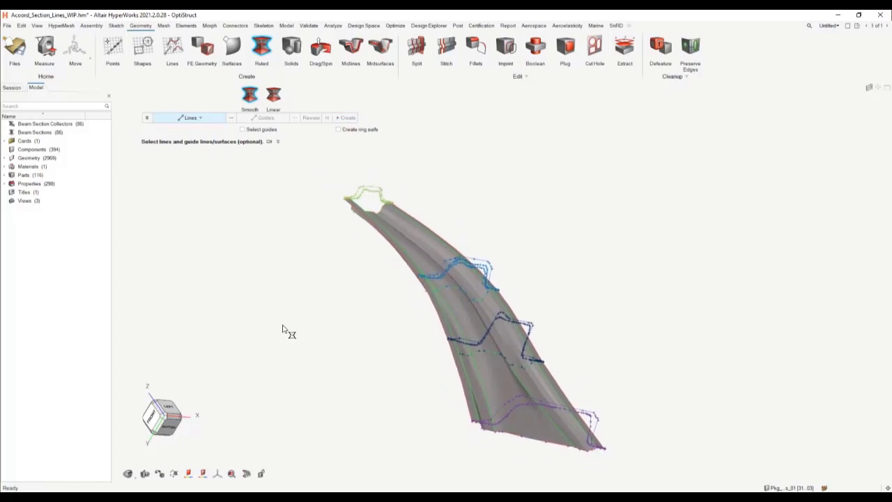
{"action": "left_click", "coordinate": [365, 194]}
{"action": "left_click", "coordinate": [445, 259]}
{"action": "left_click", "coordinate": [494, 313]}
{"action": "left_click", "coordinate": [517, 388]}
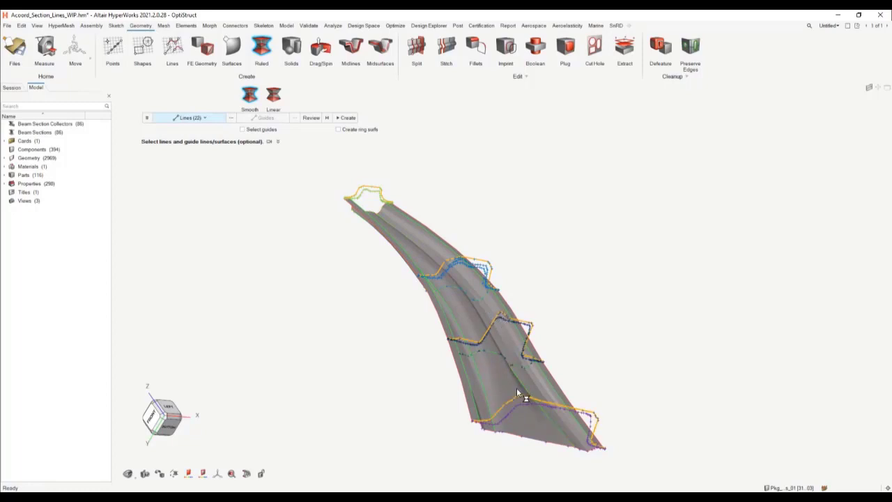
{"action": "left_click", "coordinate": [344, 118]}
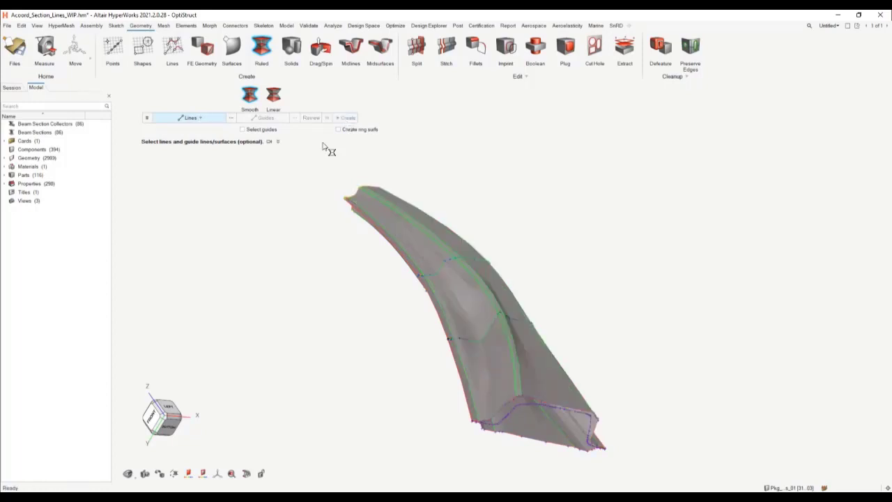
{"action": "middle_click_drag", "start_coordinate": [280, 254], "coordinate": [282, 255]}
{"action": "right_click_drag", "start_coordinate": [281, 255], "coordinate": [285, 215]}
{"action": "key", "text": "Escape"}
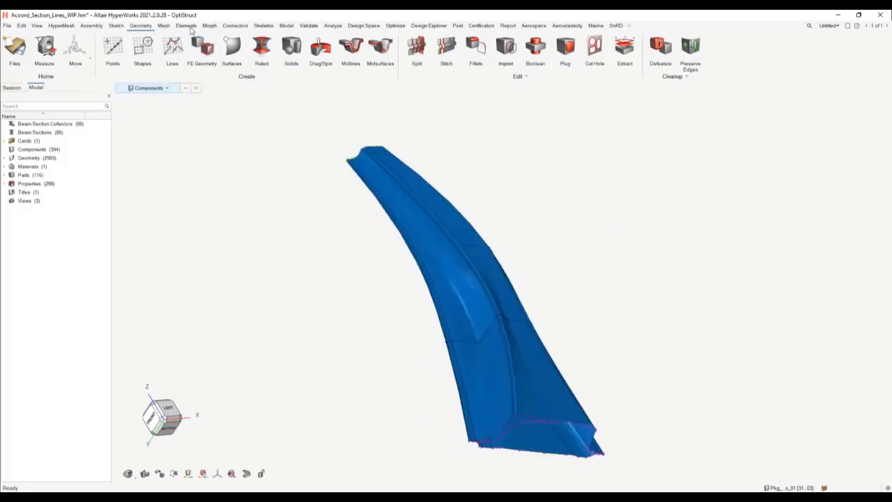
Step: Start a general 2D mesh and select all surfaces of the lofted member for meshing
{"action": "left_click", "coordinate": [164, 26]}
{"action": "left_click", "coordinate": [273, 56]}
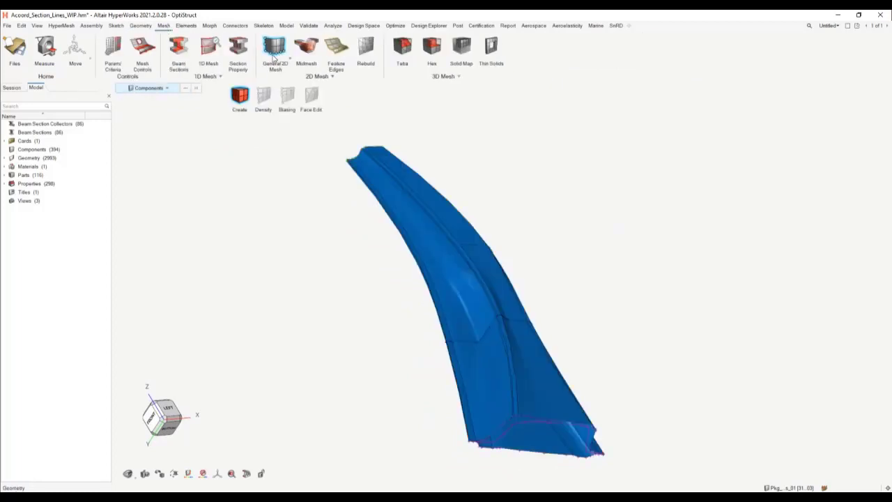
{"action": "left_click_drag", "start_coordinate": [305, 148], "coordinate": [610, 459]}
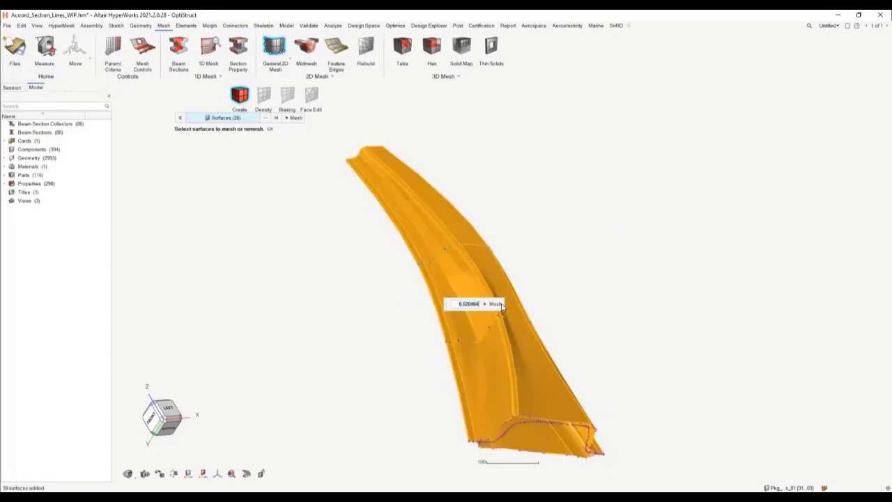